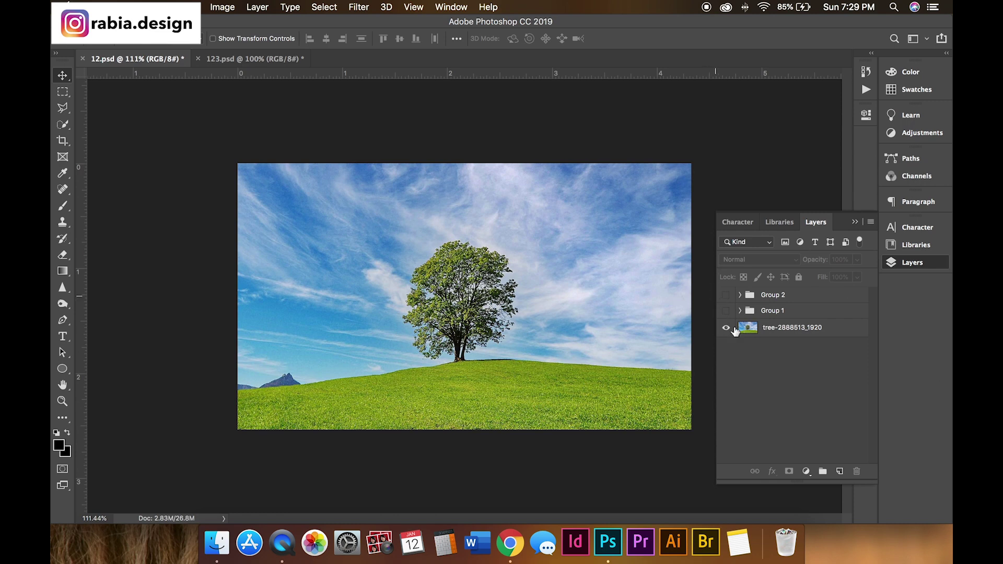
- Preview the valley and sunset composites in Groups 1 and 2, then hide both
{"action": "left_click", "coordinate": [725, 312]}
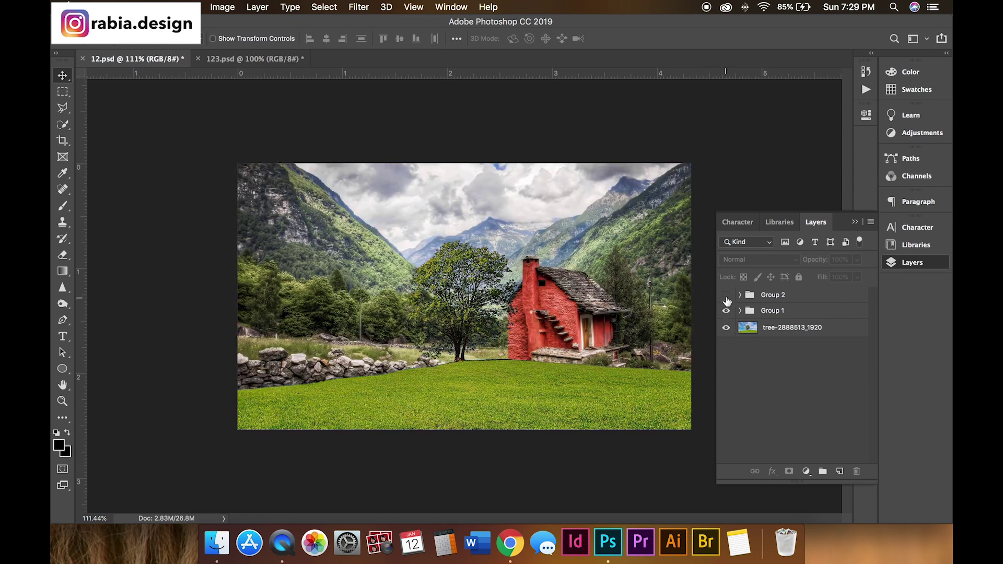
{"action": "left_click", "coordinate": [726, 296]}
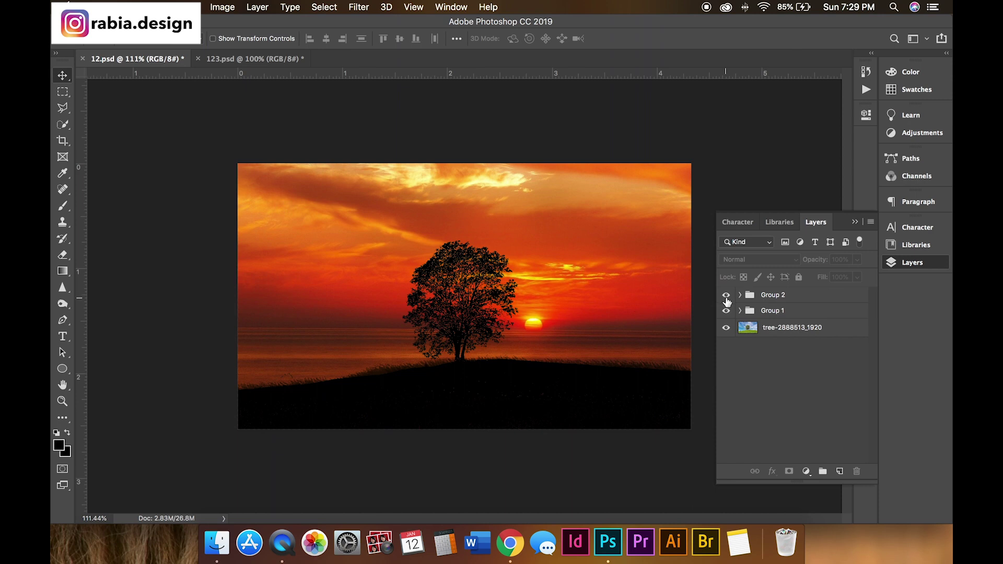
{"action": "left_click", "coordinate": [725, 296]}
{"action": "left_click", "coordinate": [725, 312]}
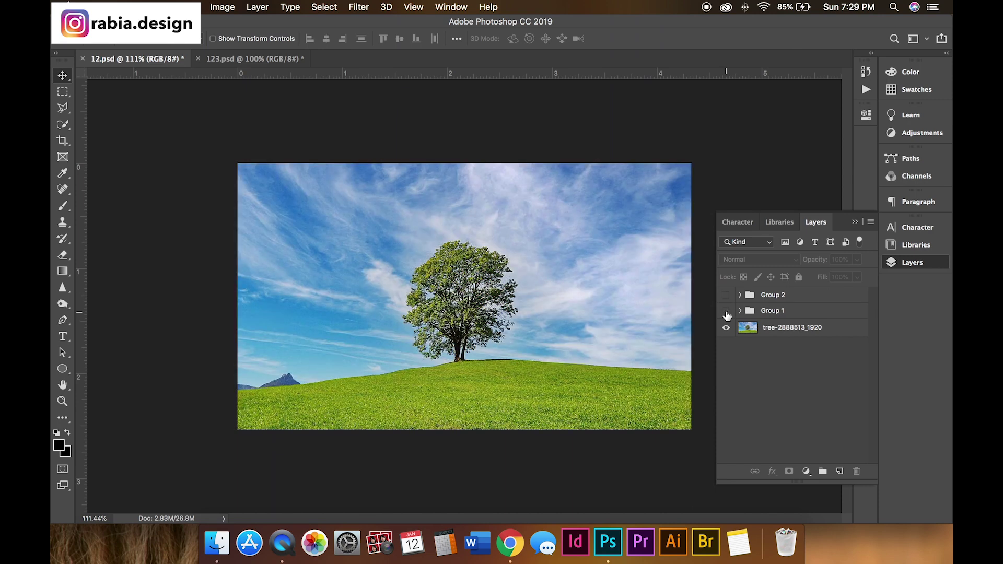
- In 123.psd, knock out the tree photo's blue sky with Blend If set to Blue
{"action": "left_click", "coordinate": [292, 60]}
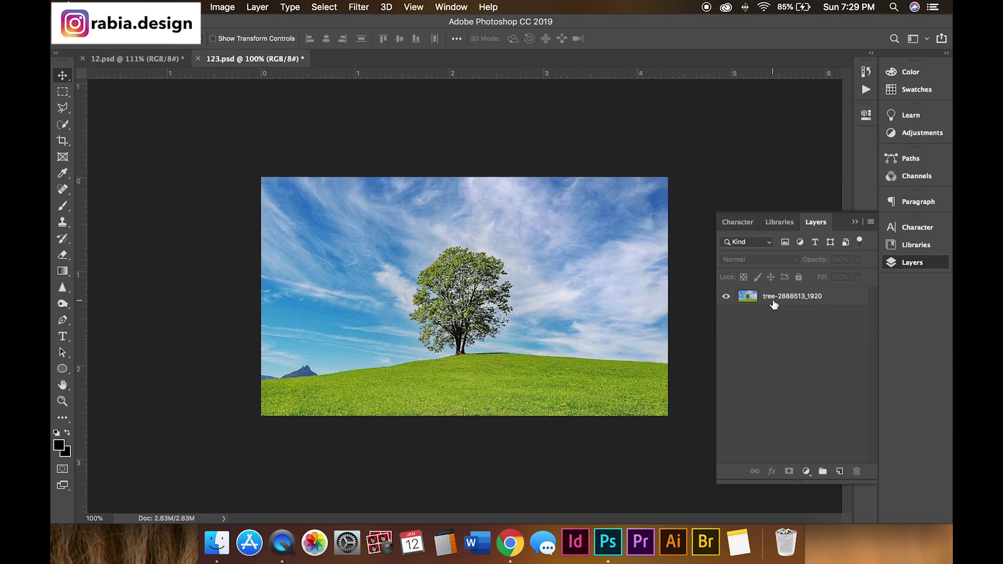
{"action": "double_click", "coordinate": [842, 302]}
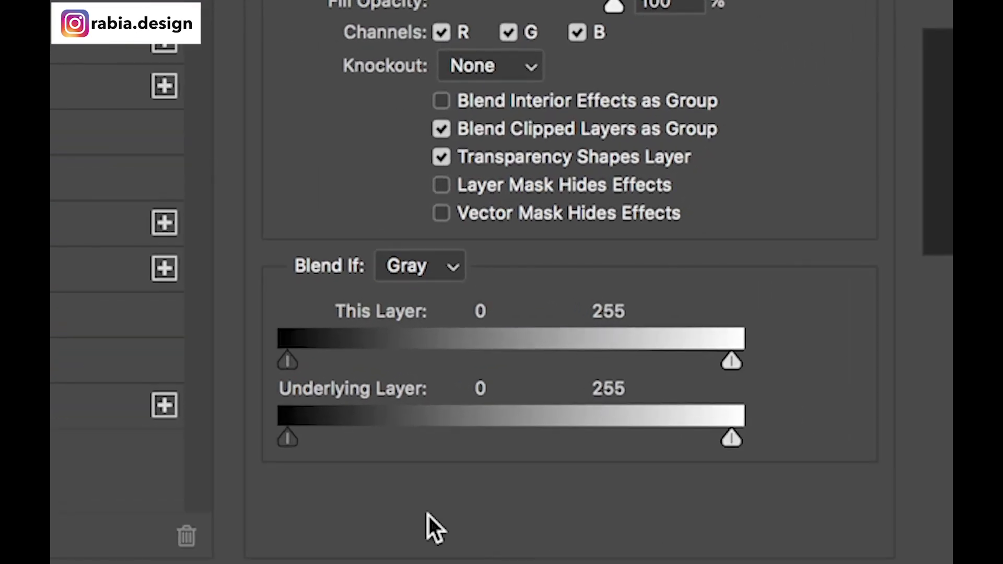
{"action": "left_click", "coordinate": [450, 270]}
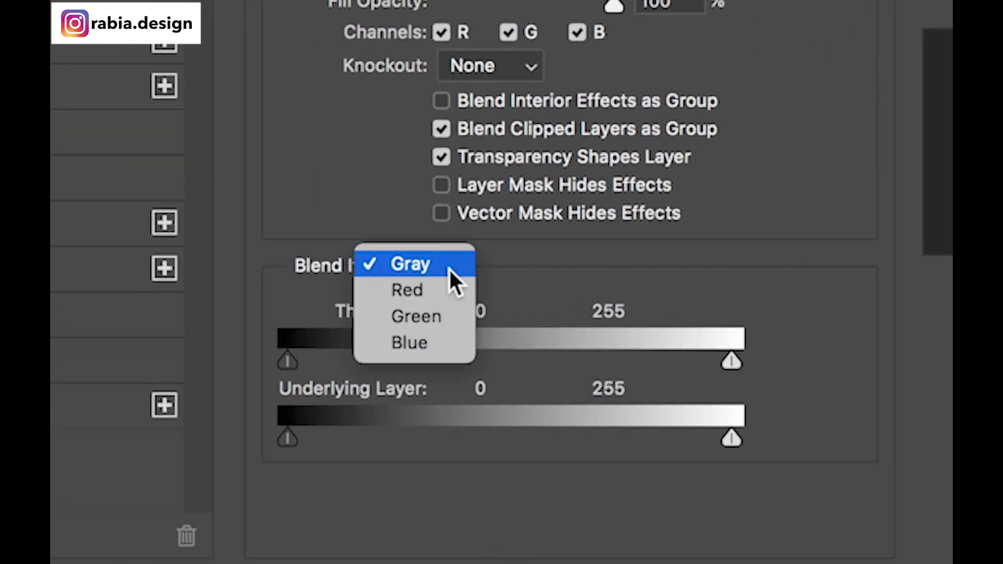
{"action": "left_click", "coordinate": [419, 344]}
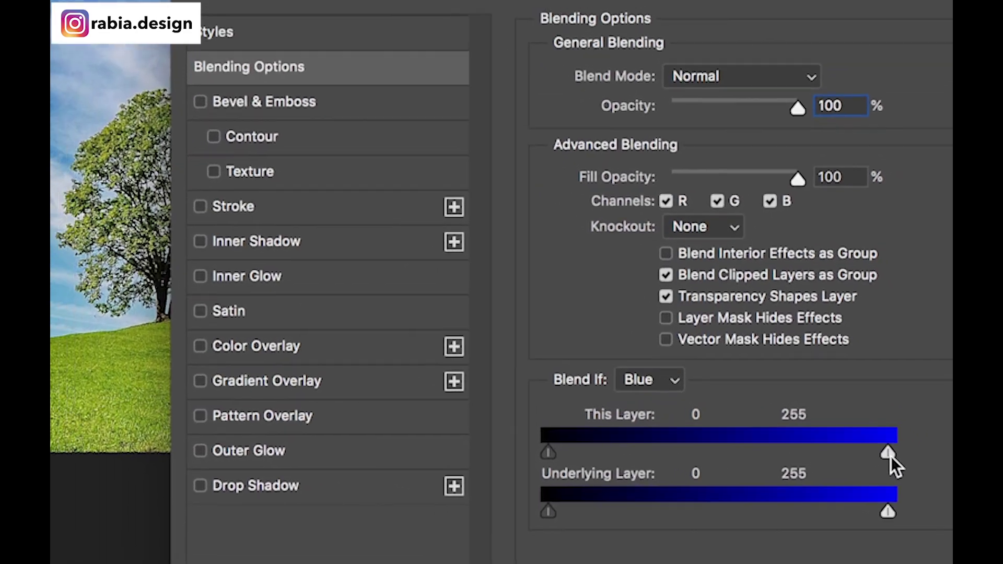
{"action": "mouse_move", "coordinate": [891, 457]}
{"action": "left_mouse_down"}
{"action": "mouse_move", "coordinate": [891, 501]}
{"action": "mouse_move", "coordinate": [793, 498]}
{"action": "left_mouse_up"}
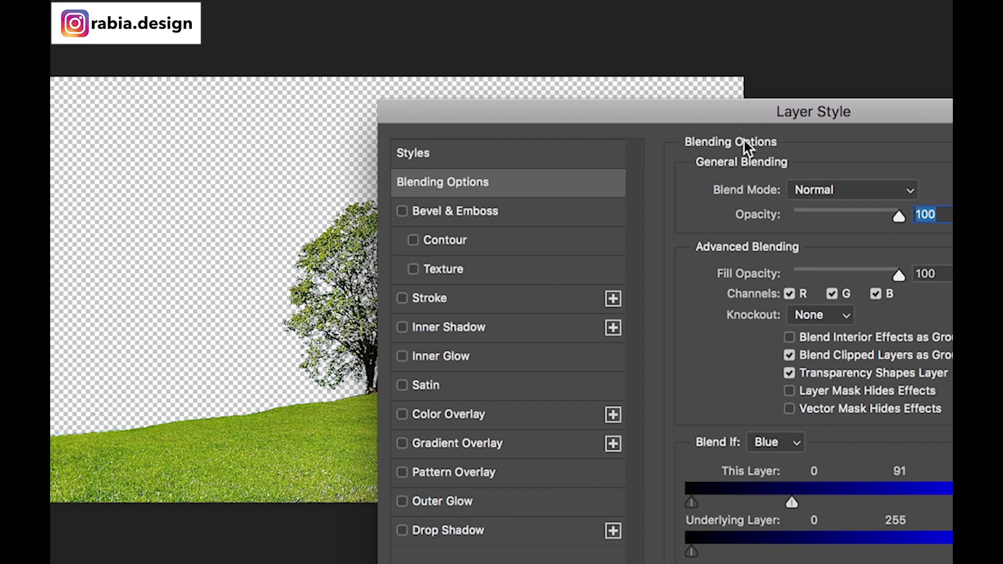
{"action": "key", "text": "Return"}
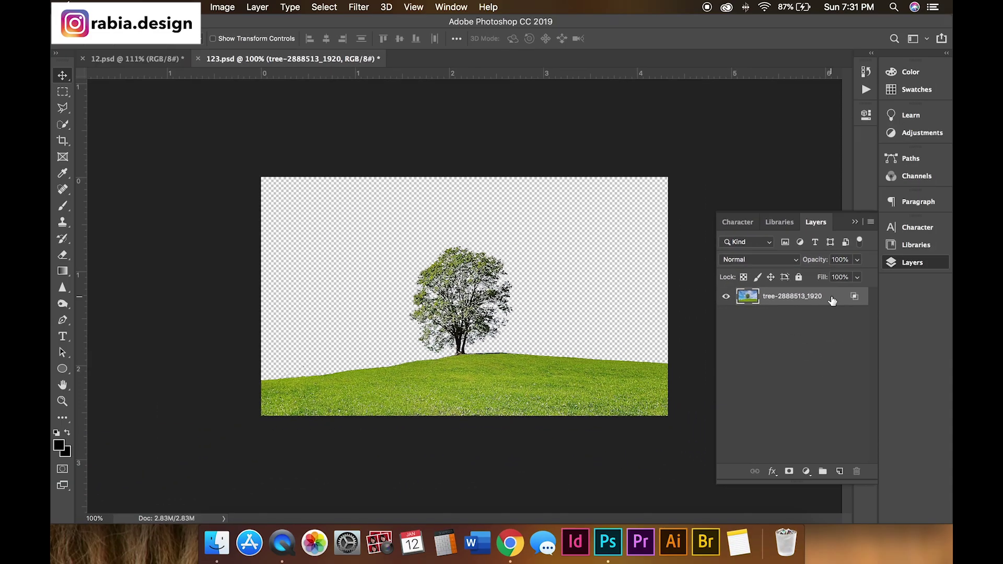
- Convert the tree cutout layer to a Smart Object, then load and clear its selection
{"action": "right_click", "coordinate": [831, 301]}
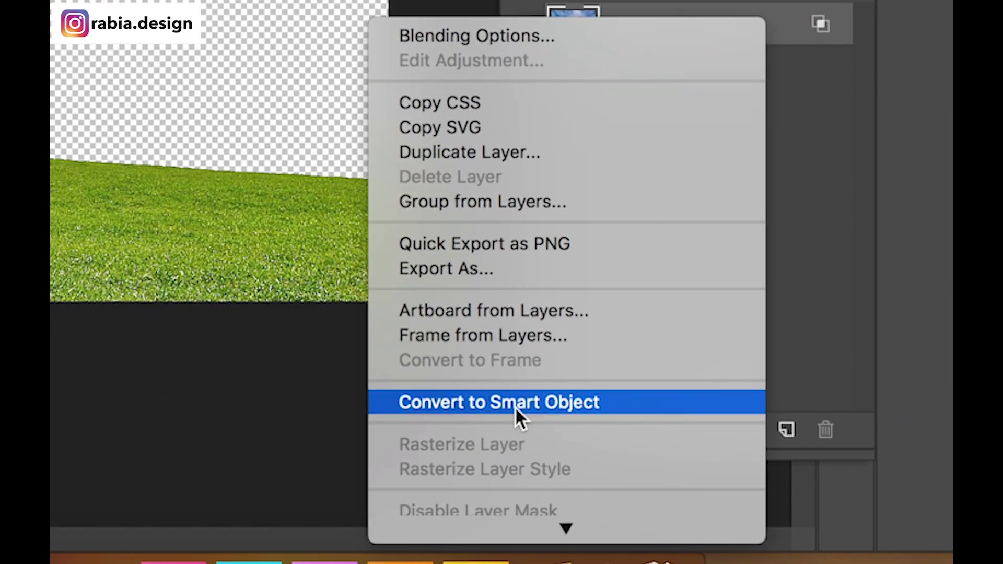
{"action": "left_click", "coordinate": [723, 462]}
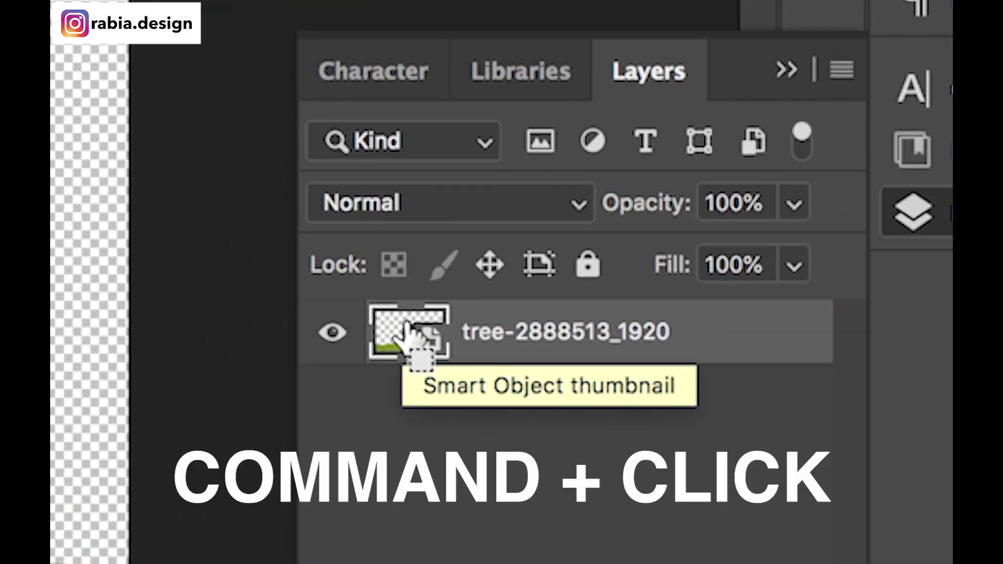
{"action": "left_click", "coordinate": [406, 335], "text": "super"}
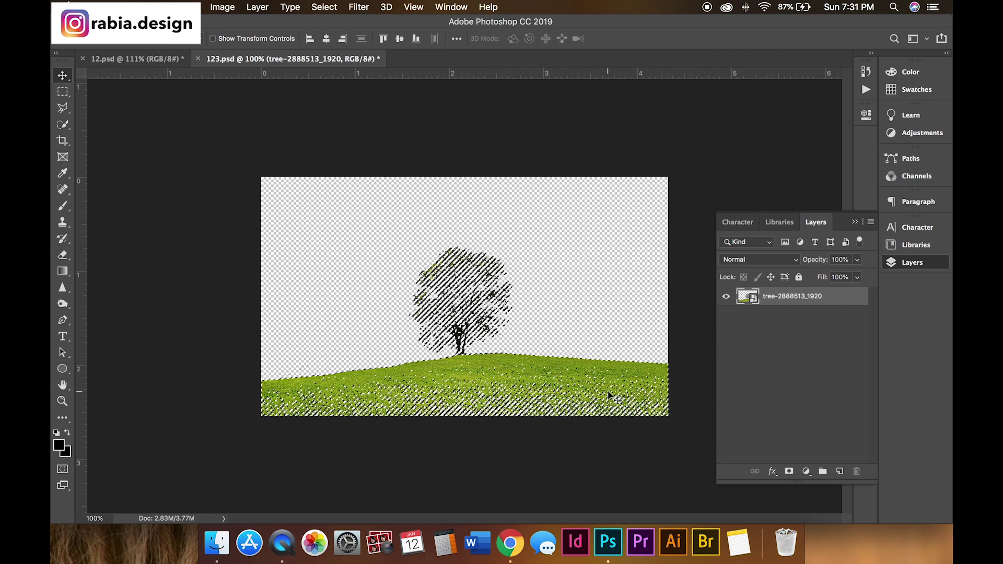
{"action": "key", "text": "super+d"}
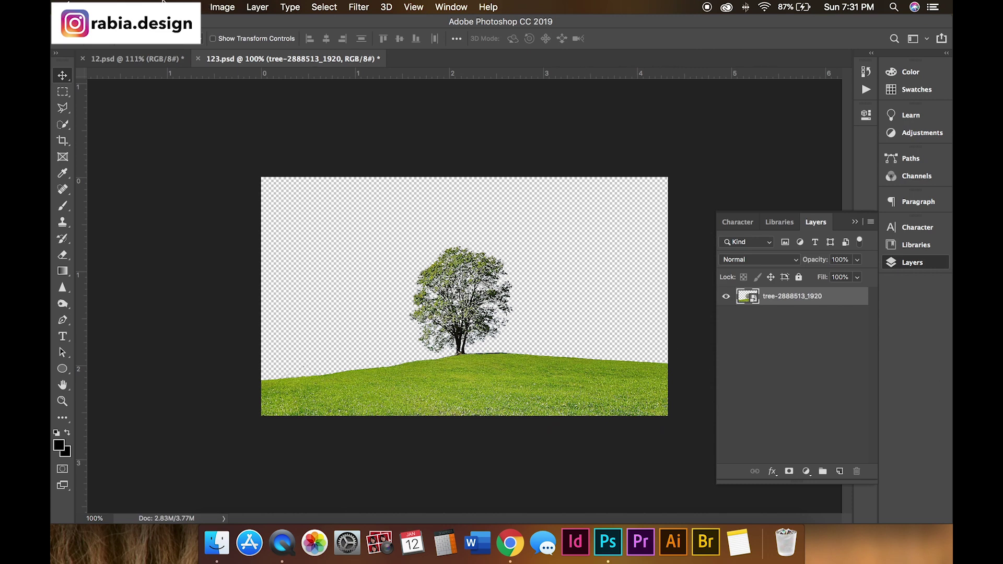
- Embed the mountain valley photo and move its layer below the tree layer
{"action": "left_click", "coordinate": [185, 235]}
{"action": "double_click", "coordinate": [400, 122]}
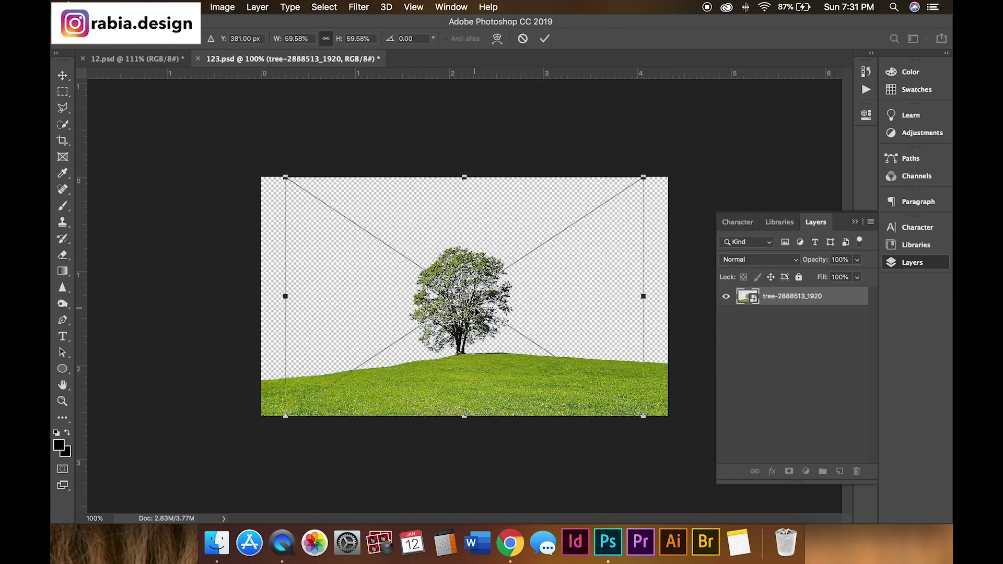
{"action": "key", "text": "Return"}
{"action": "left_click_drag", "start_coordinate": [794, 298], "coordinate": [797, 326]}
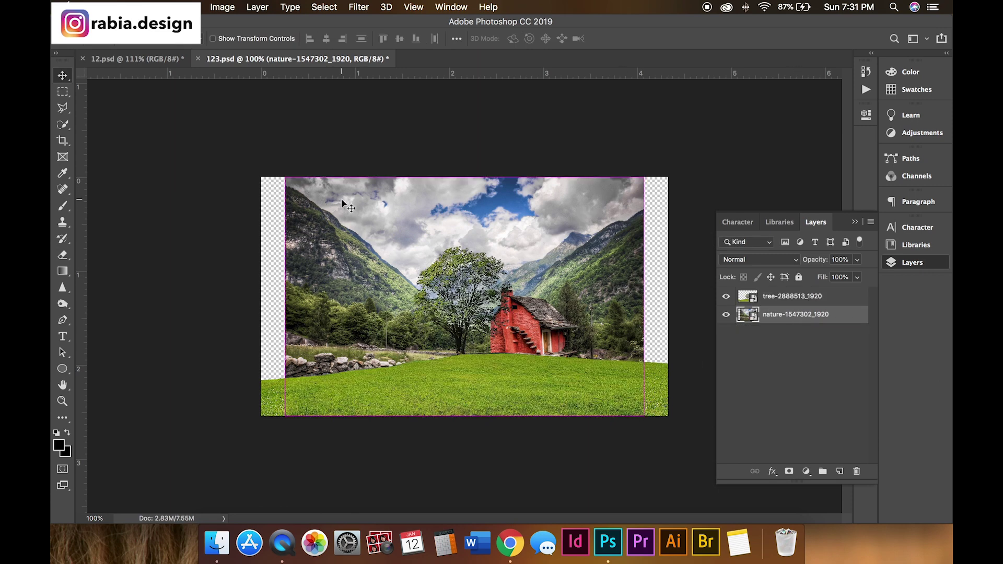
- Enlarge and reposition the valley photo so it fills the canvas
{"action": "key", "text": "ctrl+t"}
{"action": "left_click_drag", "start_coordinate": [282, 297], "coordinate": [209, 296]}
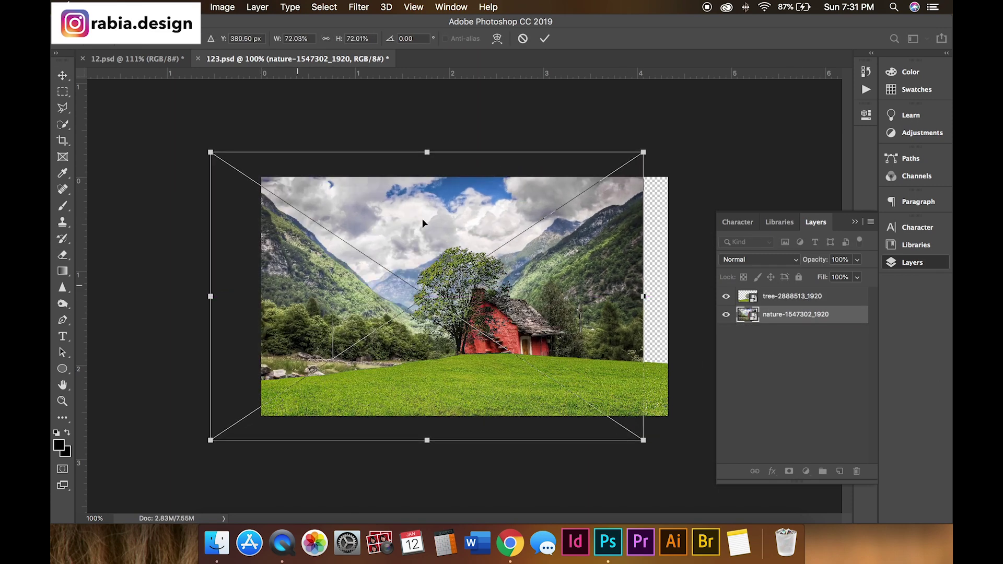
{"action": "mouse_move", "coordinate": [416, 222]}
{"action": "left_mouse_down"}
{"action": "mouse_move", "coordinate": [467, 201]}
{"action": "mouse_move", "coordinate": [459, 191]}
{"action": "left_mouse_up"}
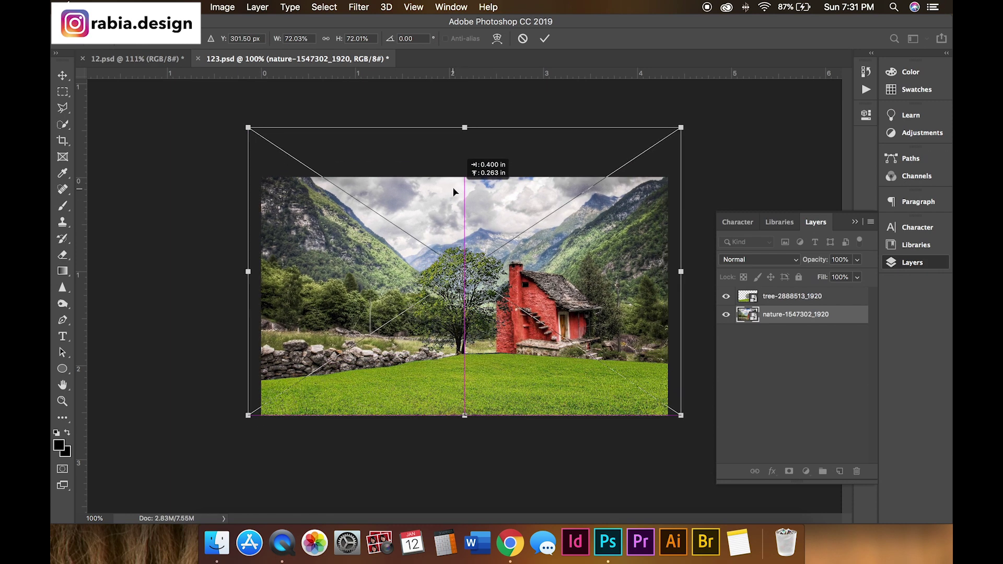
{"action": "left_click_drag", "start_coordinate": [453, 191], "coordinate": [453, 191]}
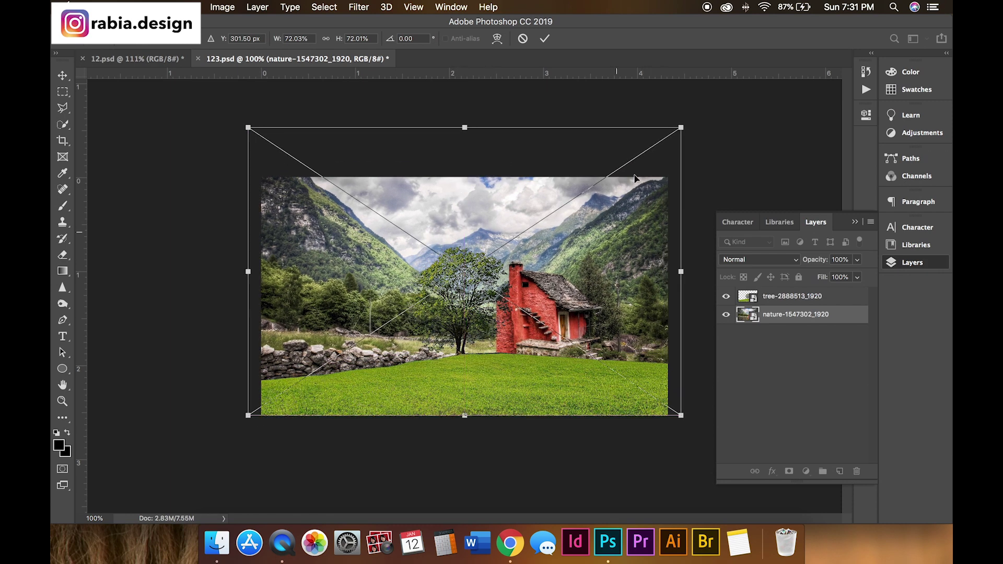
{"action": "left_click_drag", "start_coordinate": [680, 127], "coordinate": [700, 115]}
{"action": "left_click_drag", "start_coordinate": [644, 192], "coordinate": [627, 192]}
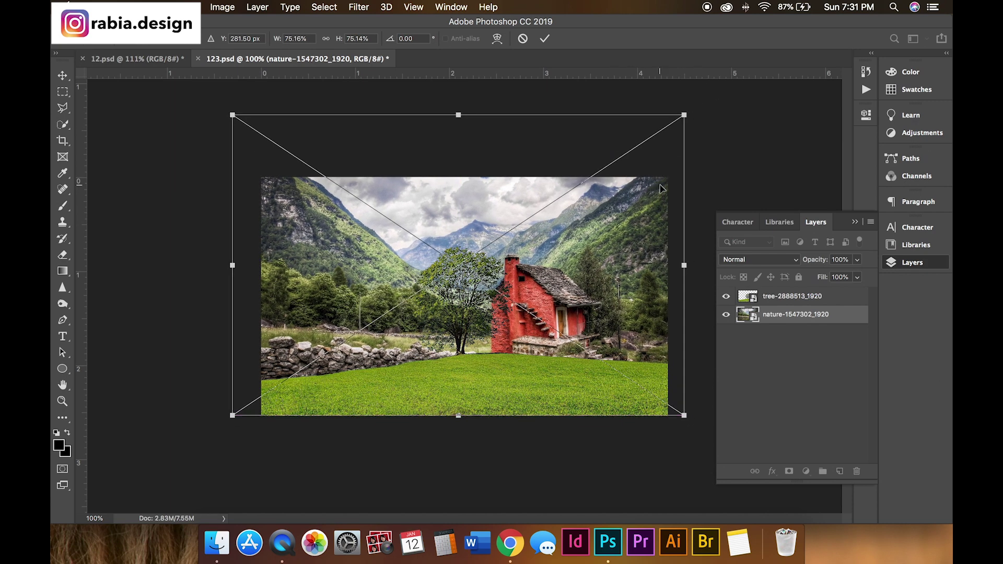
{"action": "key", "text": "Return"}
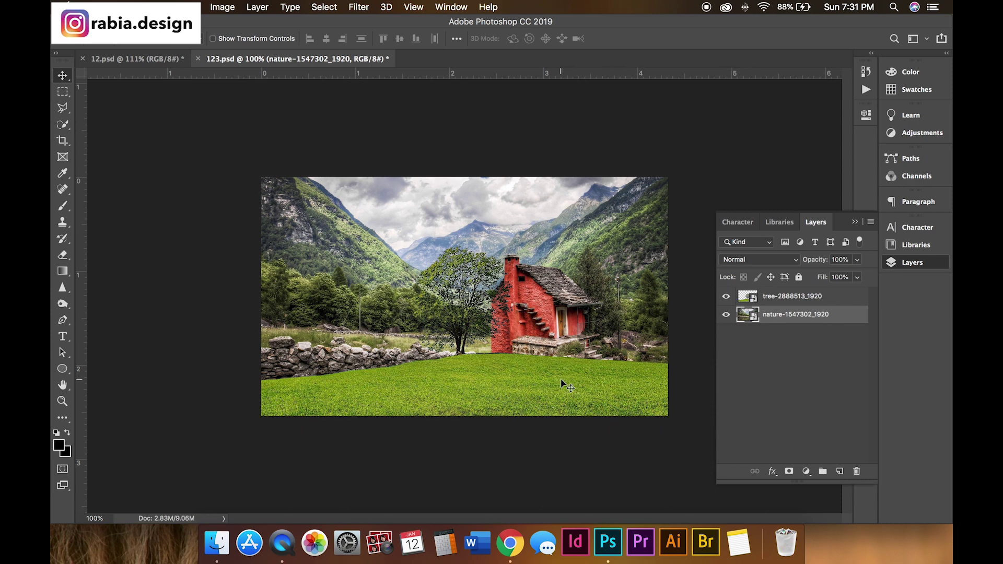
{"action": "right_click", "coordinate": [837, 303]}
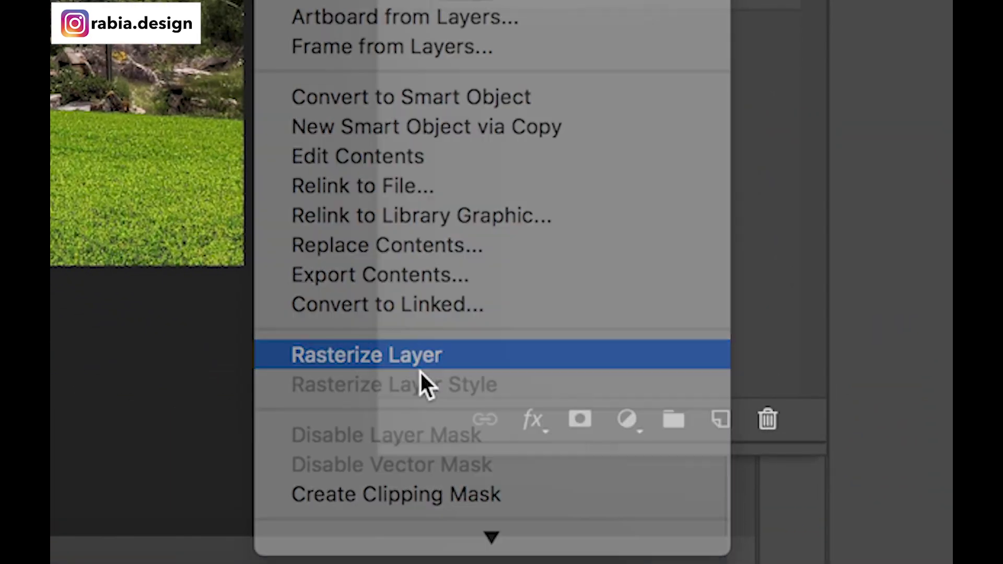
- Rasterize the tree layer and add a Curves 1 adjustment clipped to it
{"action": "left_click", "coordinate": [419, 367]}
{"action": "left_click", "coordinate": [627, 419]}
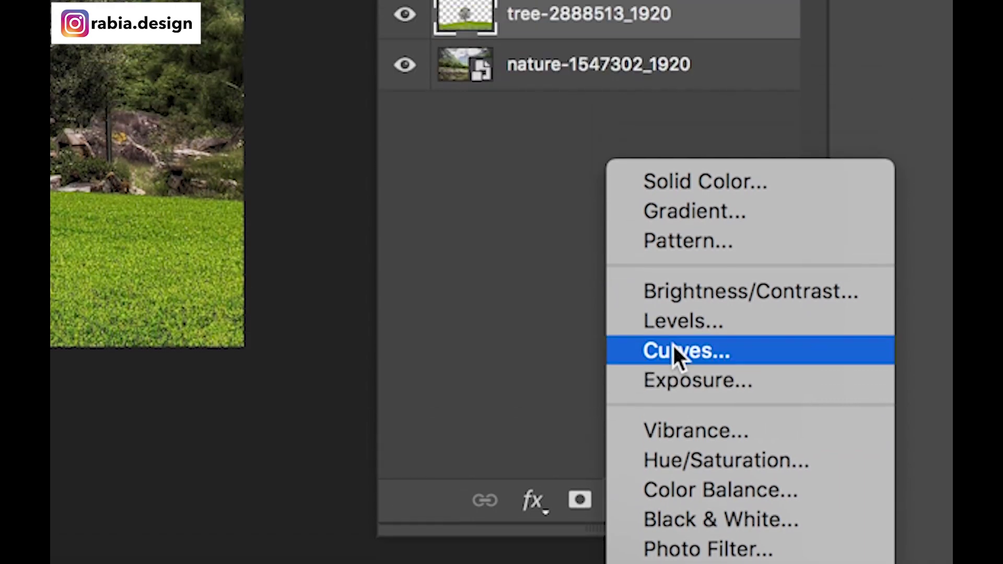
{"action": "left_click", "coordinate": [674, 346]}
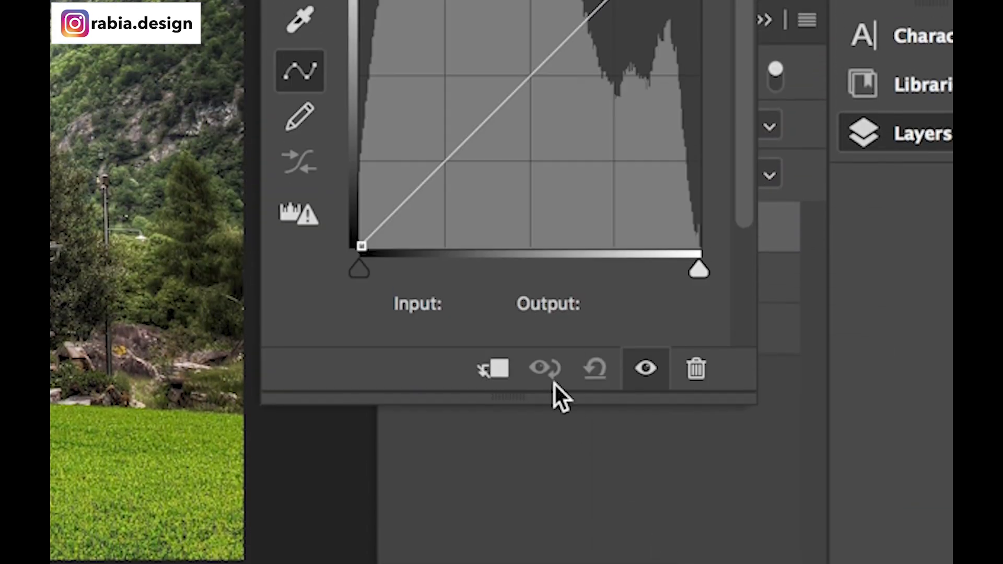
{"action": "left_click", "coordinate": [492, 375]}
{"action": "left_click", "coordinate": [641, 444]}
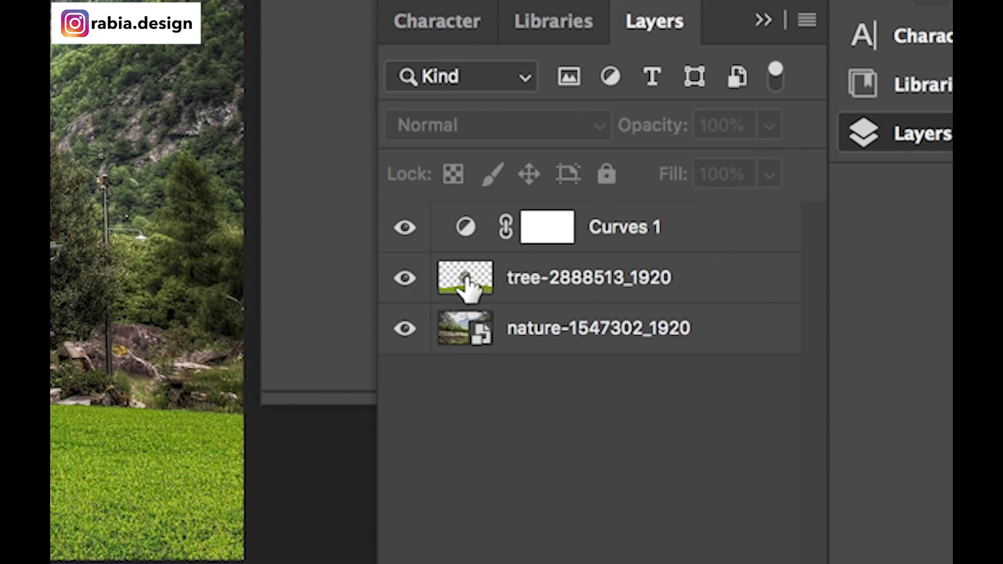
{"action": "left_click", "coordinate": [750, 236]}
{"action": "left_click", "coordinate": [498, 377]}
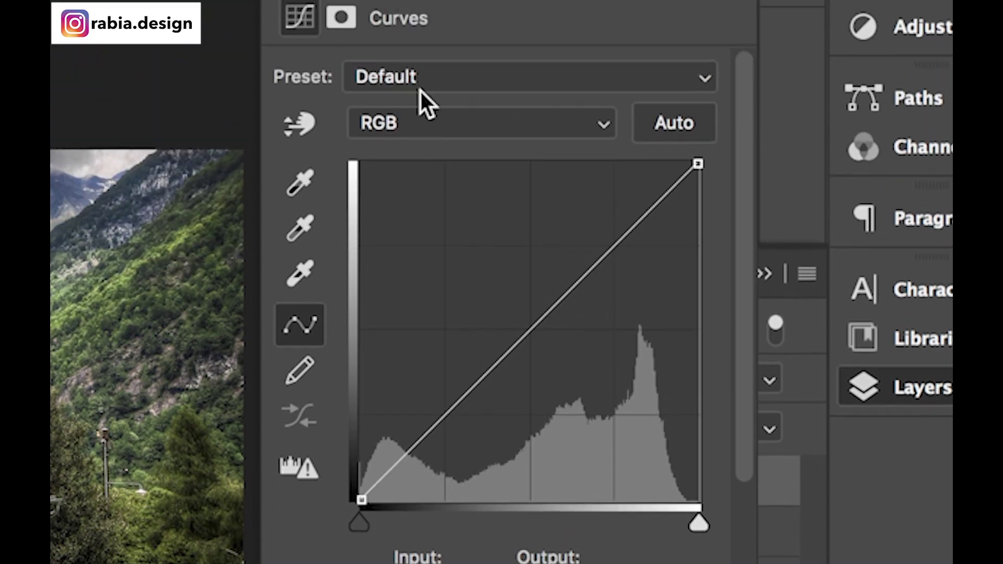
- Switch the Curves 1 adjustment to editing the Green channel curve
{"action": "left_click", "coordinate": [381, 126]}
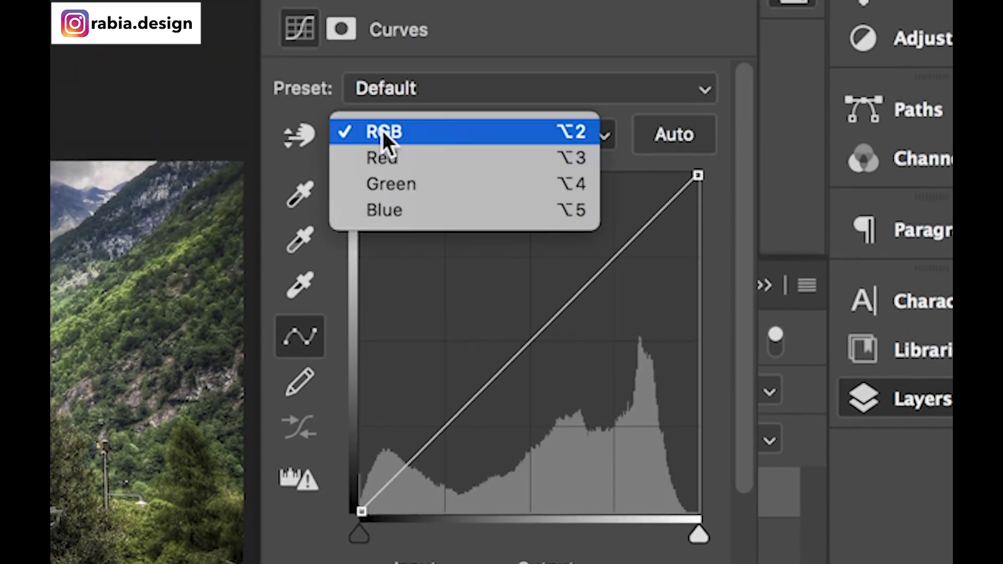
{"action": "left_click", "coordinate": [406, 189]}
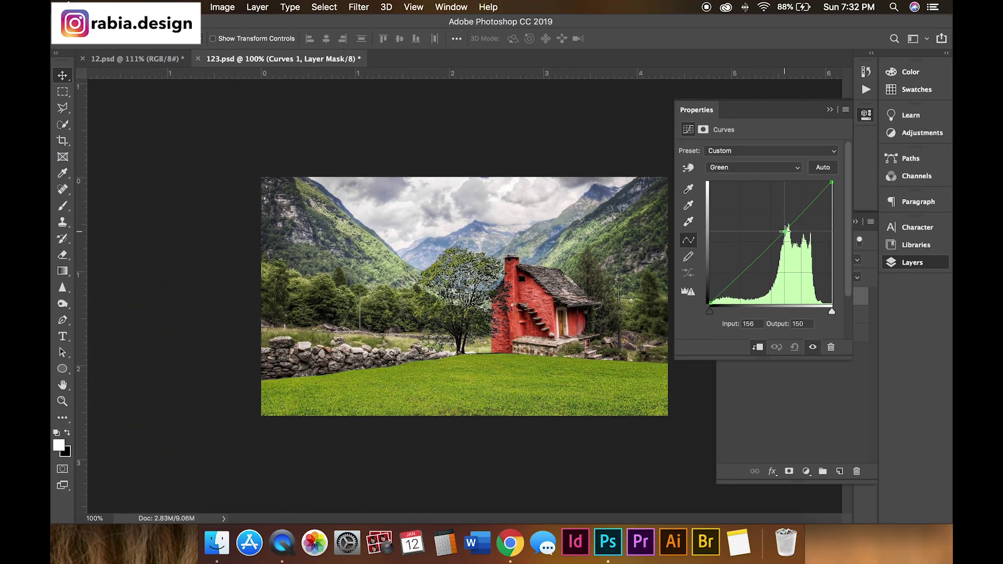
- Change the Layers panel selection to remove the Curves 1 and nature layers
{"action": "left_click", "coordinate": [795, 462]}
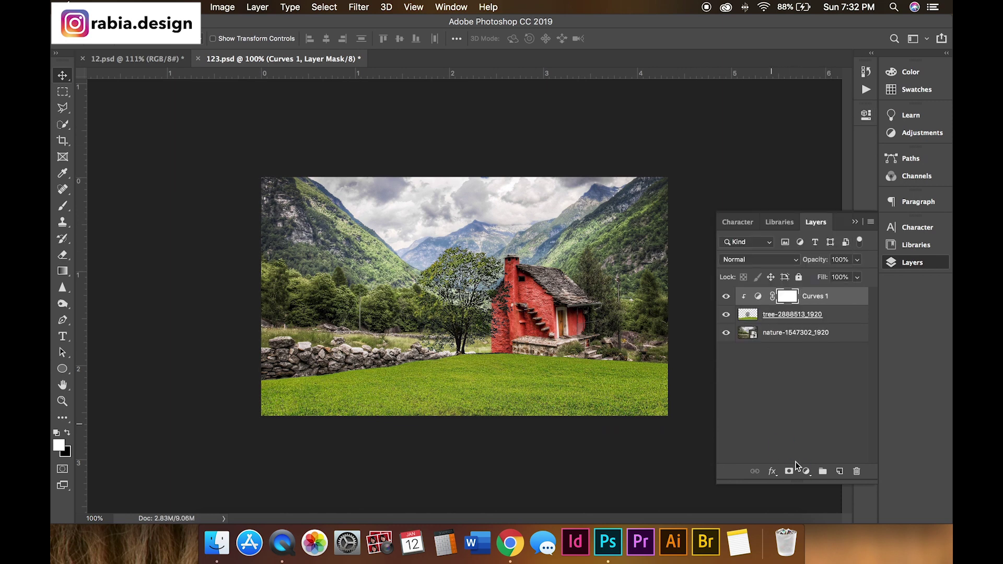
{"action": "left_click", "coordinate": [792, 407]}
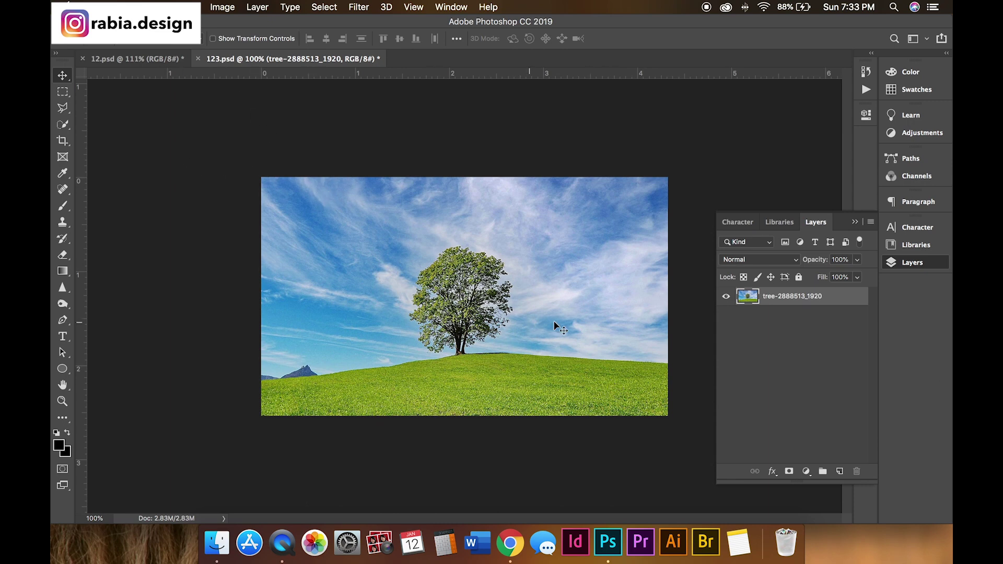
- Hide the tree layer's sky using Blend If Blue with This Layer's white slider at 100
{"action": "double_click", "coordinate": [846, 296]}
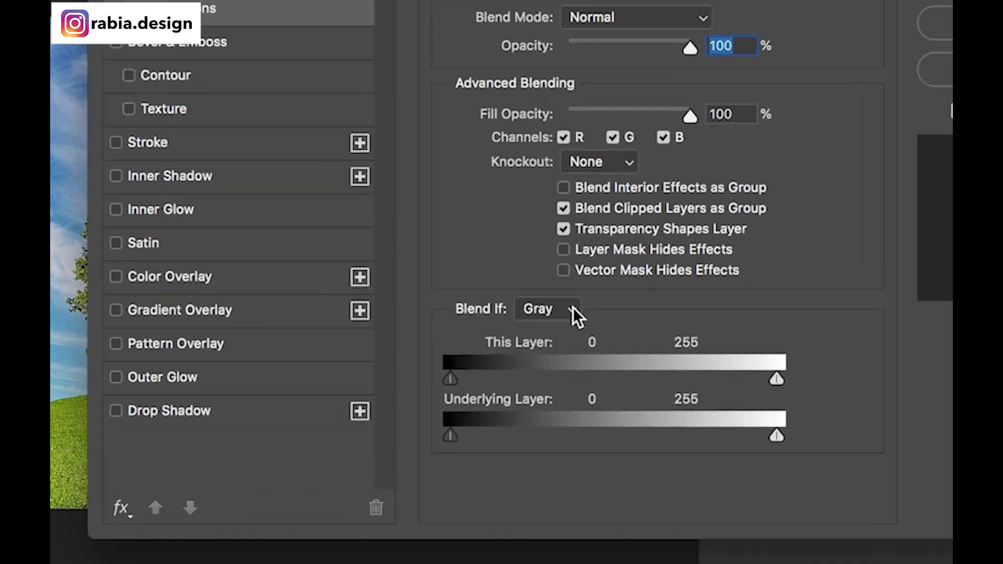
{"action": "left_click", "coordinate": [576, 310]}
{"action": "left_click", "coordinate": [532, 368]}
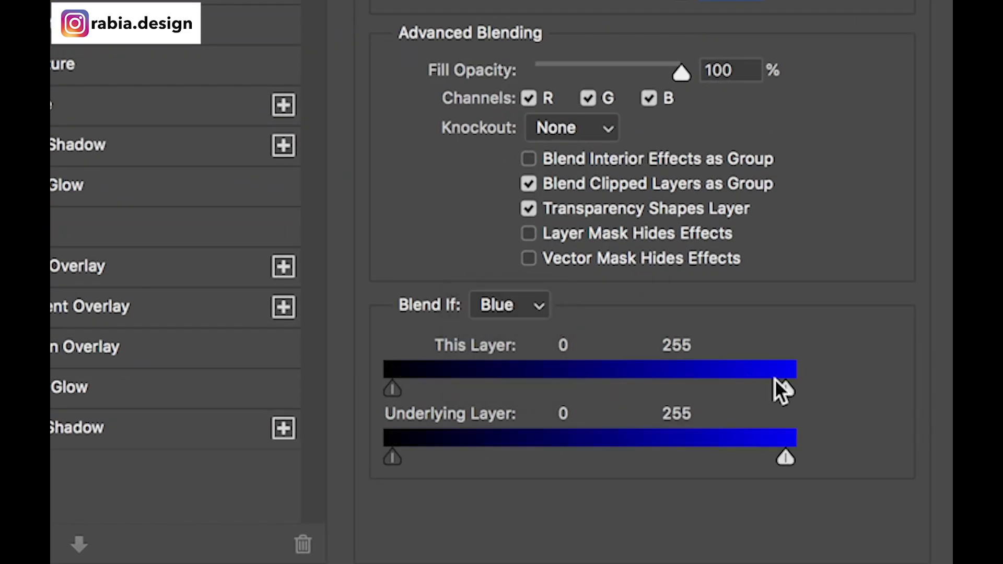
{"action": "left_click_drag", "start_coordinate": [784, 389], "coordinate": [546, 389]}
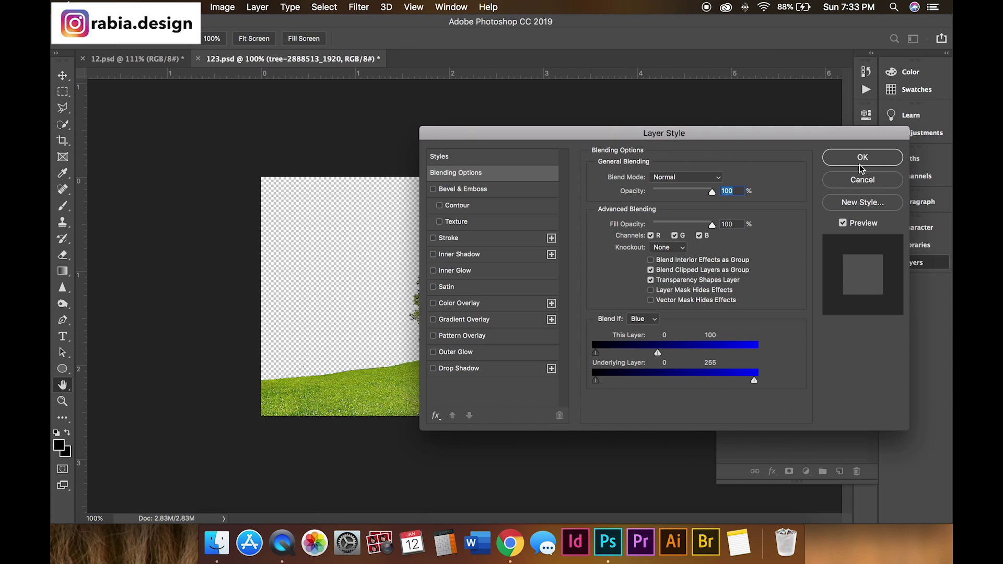
{"action": "left_click", "coordinate": [860, 159]}
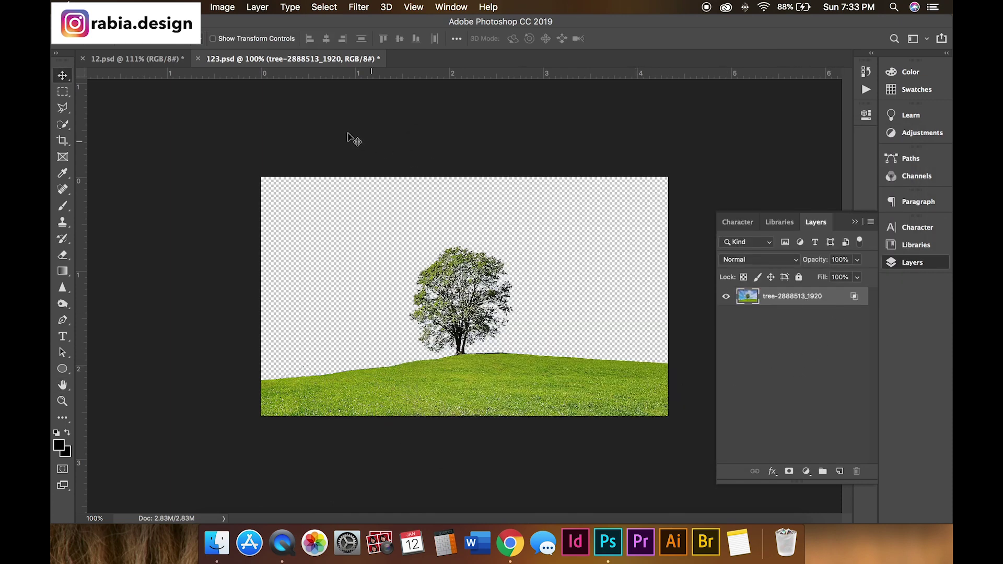
- Embed the sunset photo and keep the tree layer stacked above it
{"action": "left_click", "coordinate": [165, 6]}
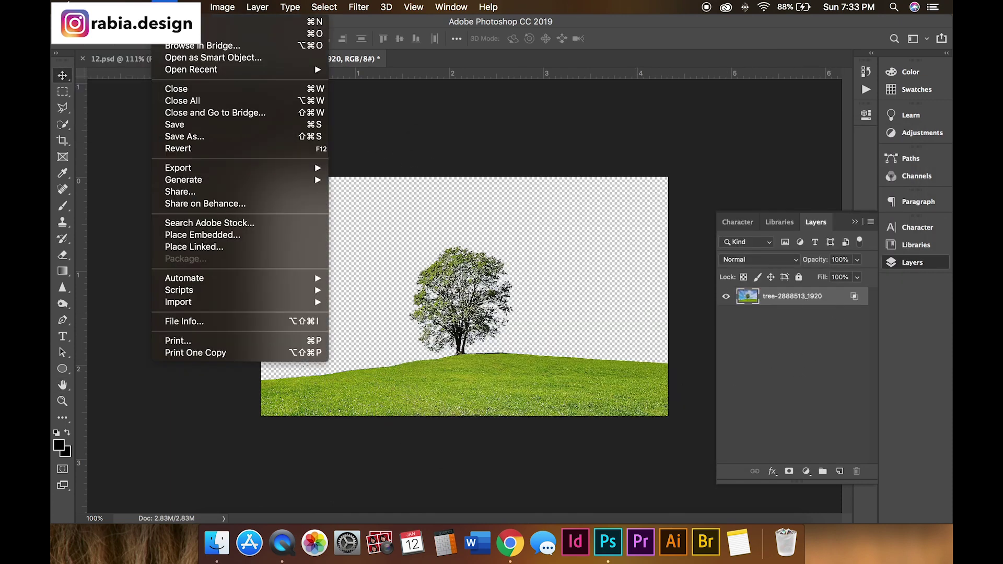
{"action": "left_click", "coordinate": [160, 235]}
{"action": "left_click", "coordinate": [423, 147]}
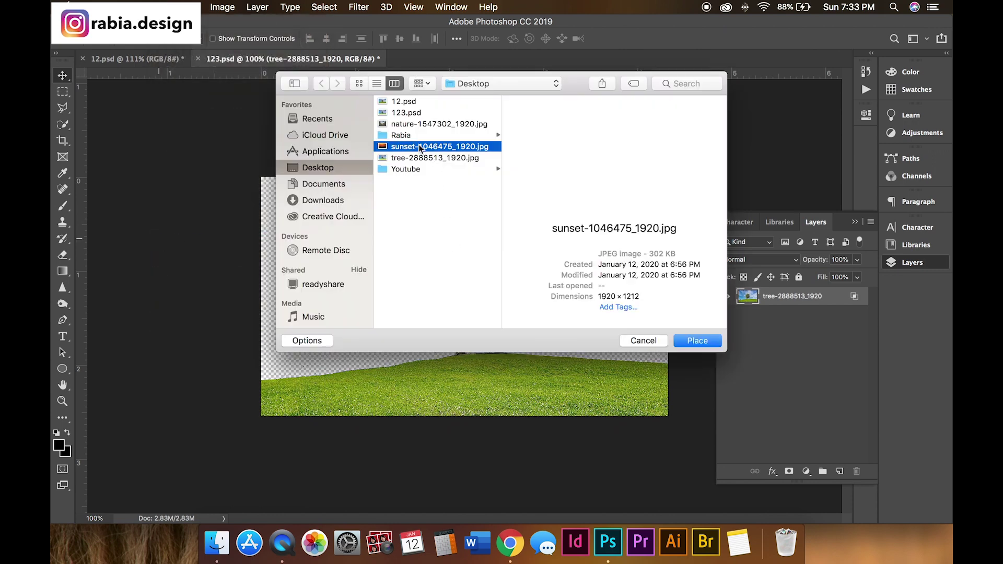
{"action": "double_click", "coordinate": [423, 148]}
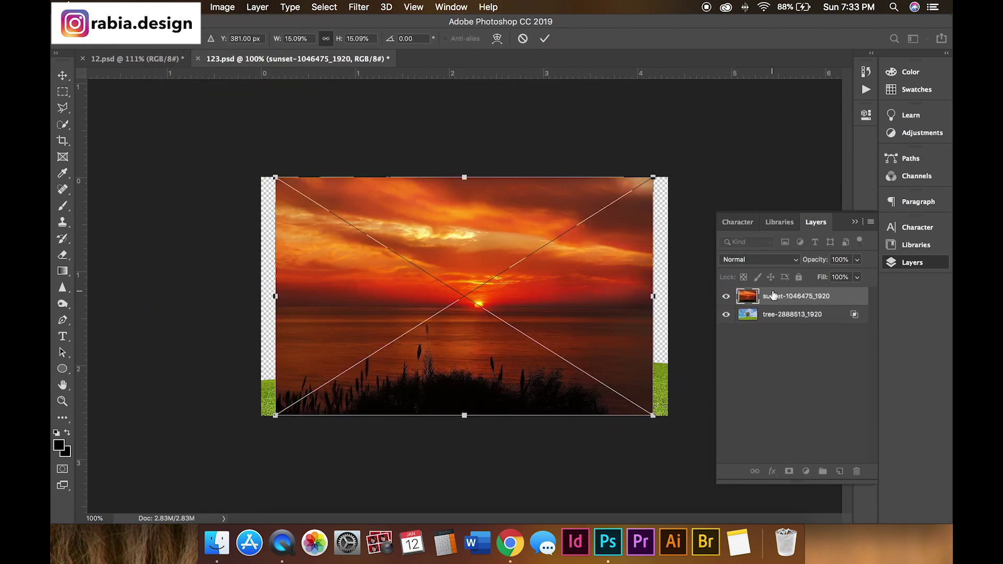
{"action": "left_click_drag", "start_coordinate": [773, 314], "coordinate": [773, 292]}
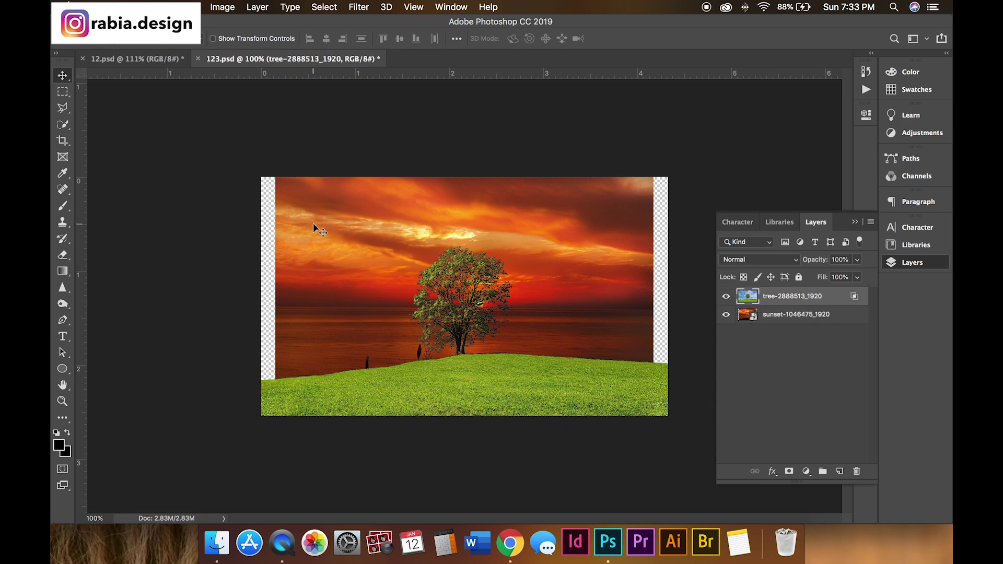
{"action": "key", "text": "ctrl+t"}
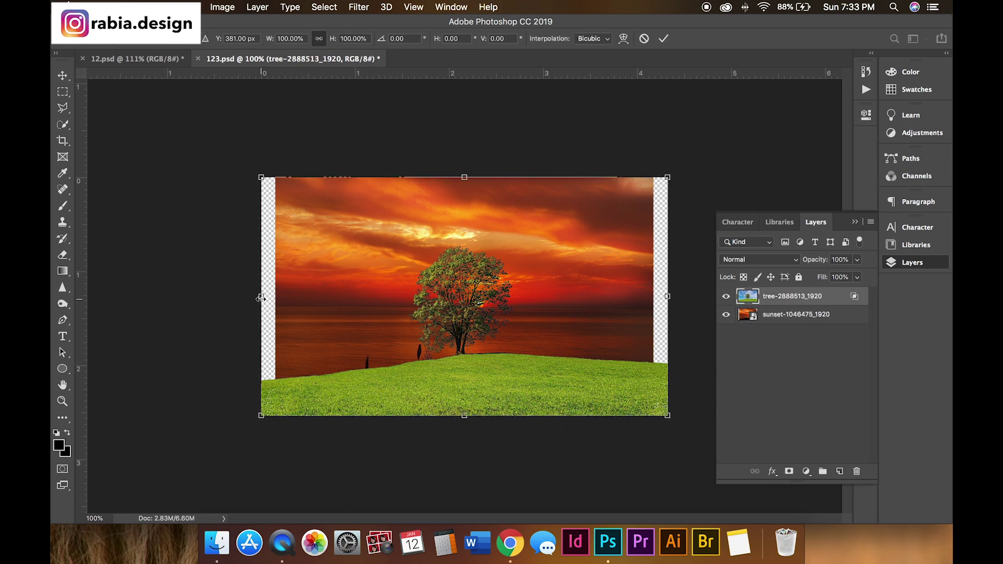
{"action": "key", "text": "Return"}
- Enlarge and shift the sunset photo to cover the whole canvas
{"action": "left_click", "coordinate": [795, 321]}
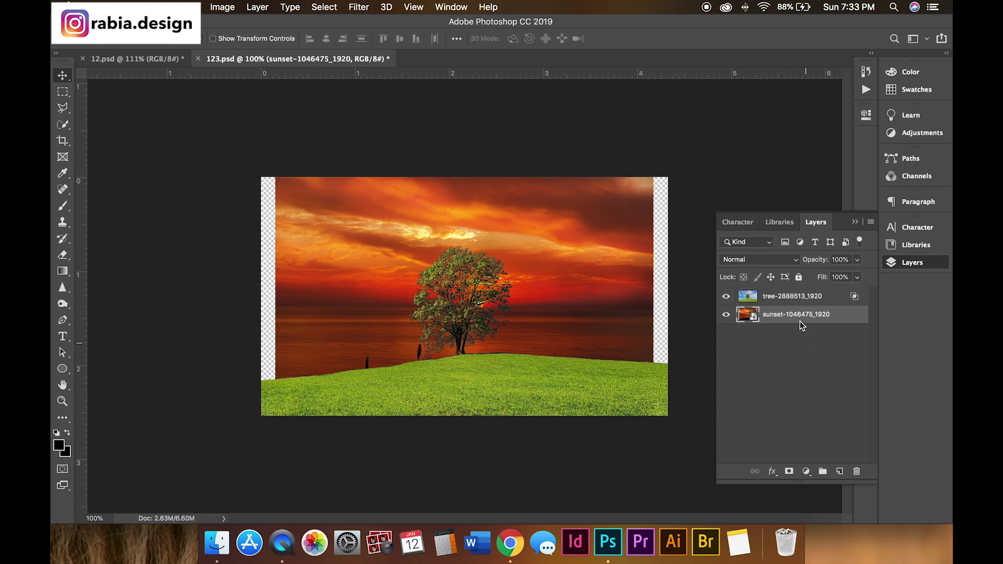
{"action": "key", "text": "cmd+t"}
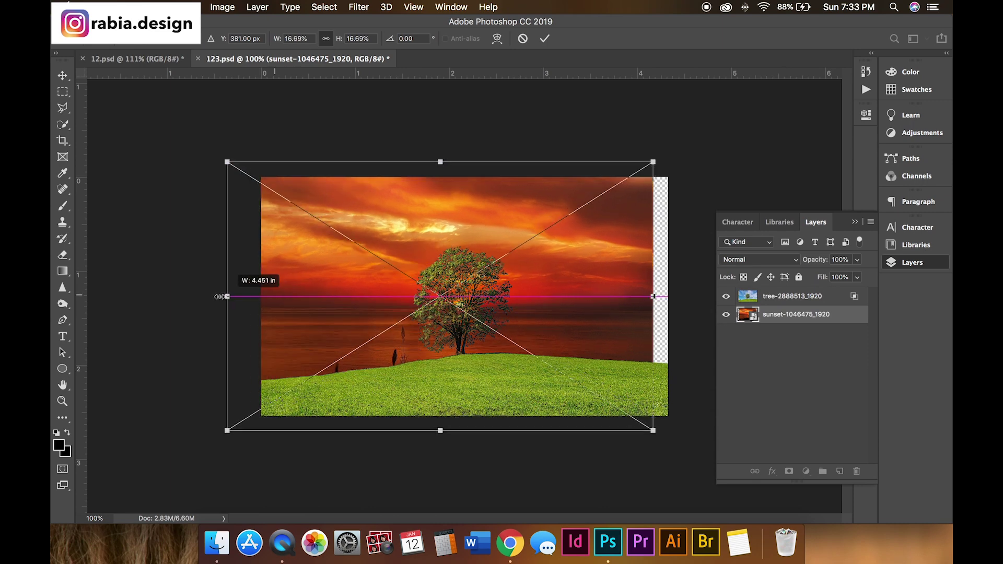
{"action": "left_click_drag", "start_coordinate": [274, 295], "coordinate": [172, 292]}
{"action": "mouse_move", "coordinate": [499, 252]}
{"action": "left_mouse_down"}
{"action": "mouse_move", "coordinate": [597, 219]}
{"action": "mouse_move", "coordinate": [578, 252]}
{"action": "left_mouse_up"}
{"action": "left_click_drag", "start_coordinate": [251, 307], "coordinate": [133, 306]}
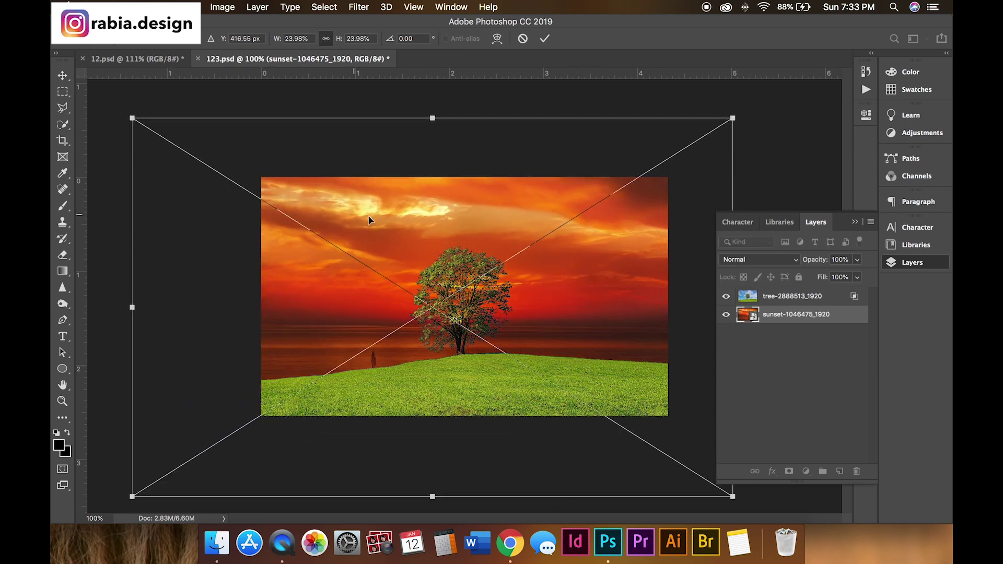
{"action": "mouse_move", "coordinate": [349, 217]}
{"action": "left_mouse_down"}
{"action": "mouse_move", "coordinate": [400, 223]}
{"action": "mouse_move", "coordinate": [395, 231]}
{"action": "left_mouse_up"}
{"action": "key", "text": "Return"}
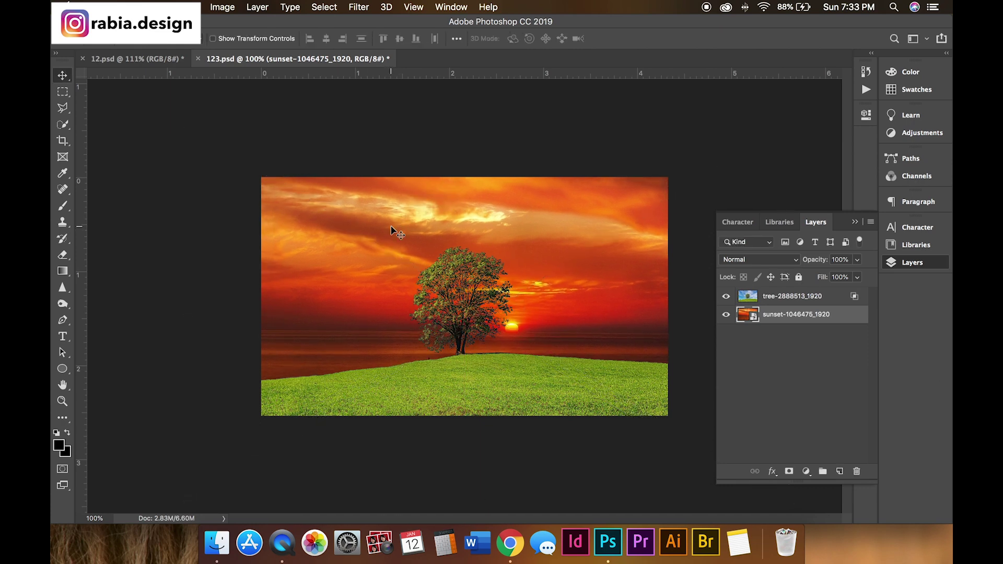
- Add an Exposure adjustment clipped to the tree layer, set to -20 for black
{"action": "left_click", "coordinate": [835, 297]}
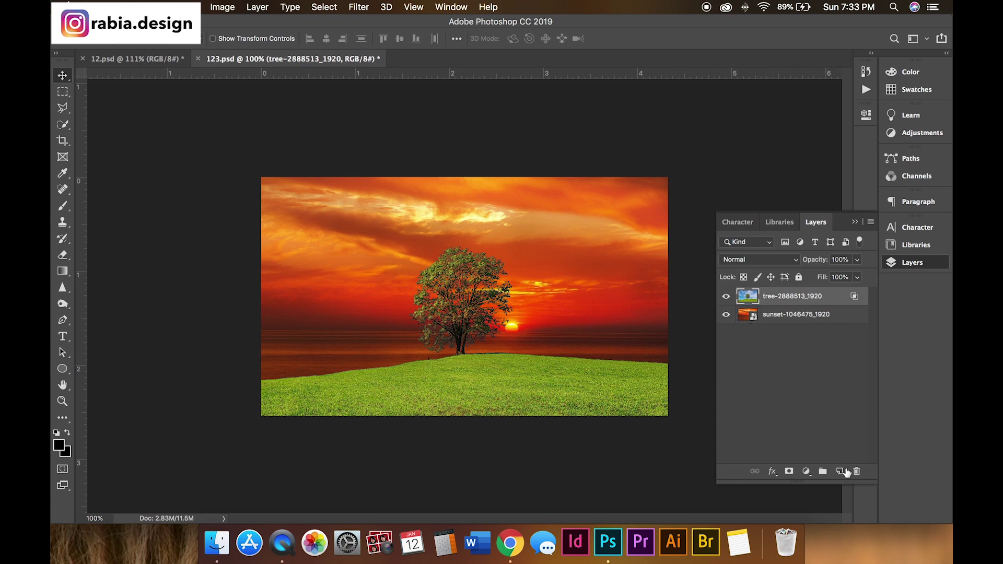
{"action": "left_click", "coordinate": [806, 471]}
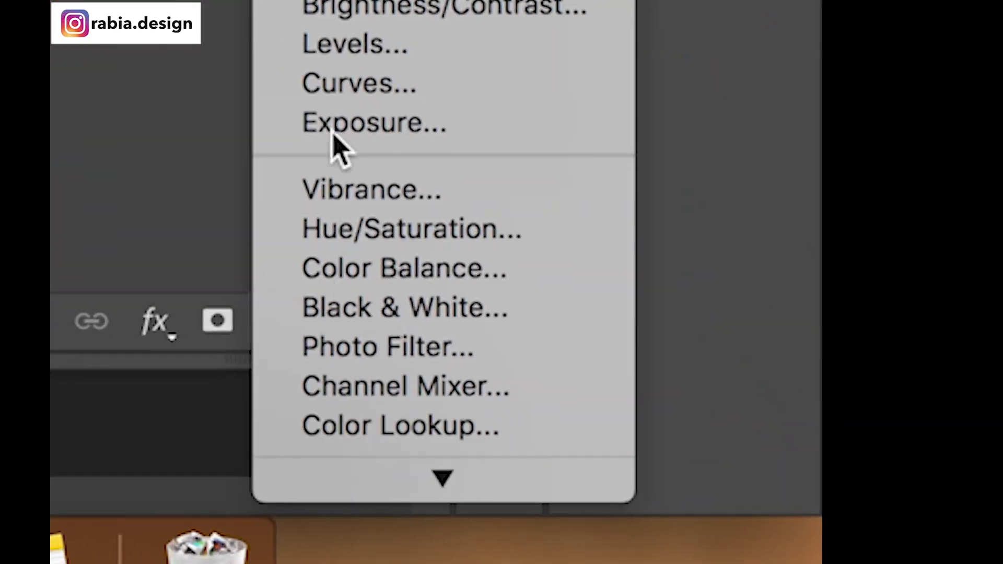
{"action": "left_click", "coordinate": [430, 129]}
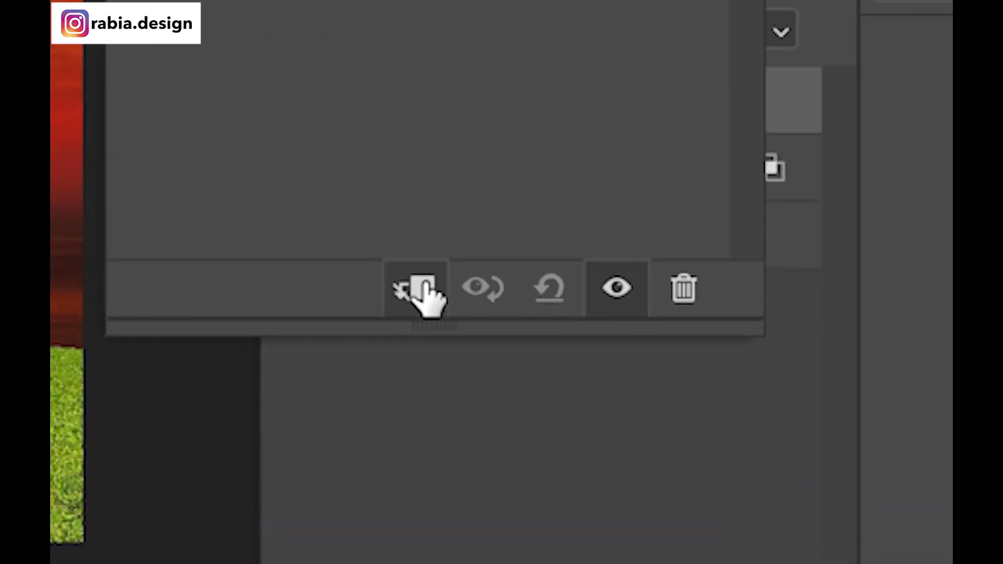
{"action": "left_click", "coordinate": [424, 282]}
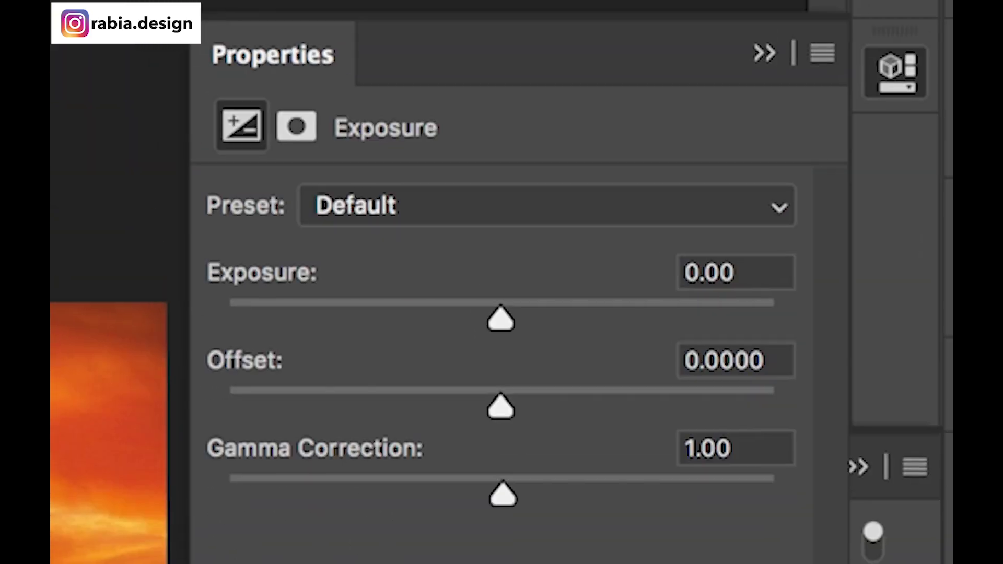
{"action": "mouse_move", "coordinate": [556, 299]}
{"action": "left_mouse_down"}
{"action": "mouse_move", "coordinate": [480, 302]}
{"action": "mouse_move", "coordinate": [705, 187]}
{"action": "left_mouse_up"}
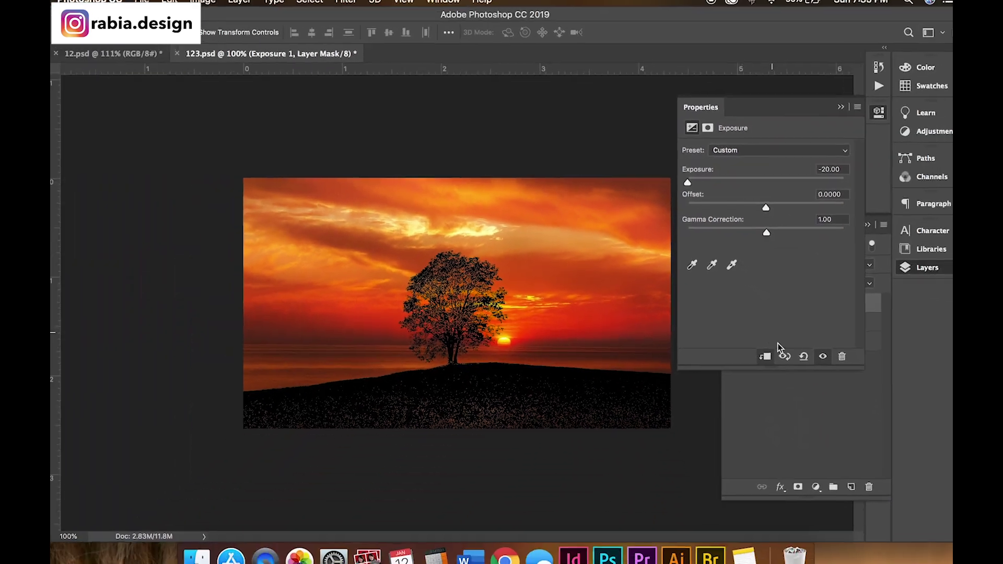
- Rasterize the tree layer and brush black over the speckled grass on the hill
{"action": "left_click", "coordinate": [803, 391]}
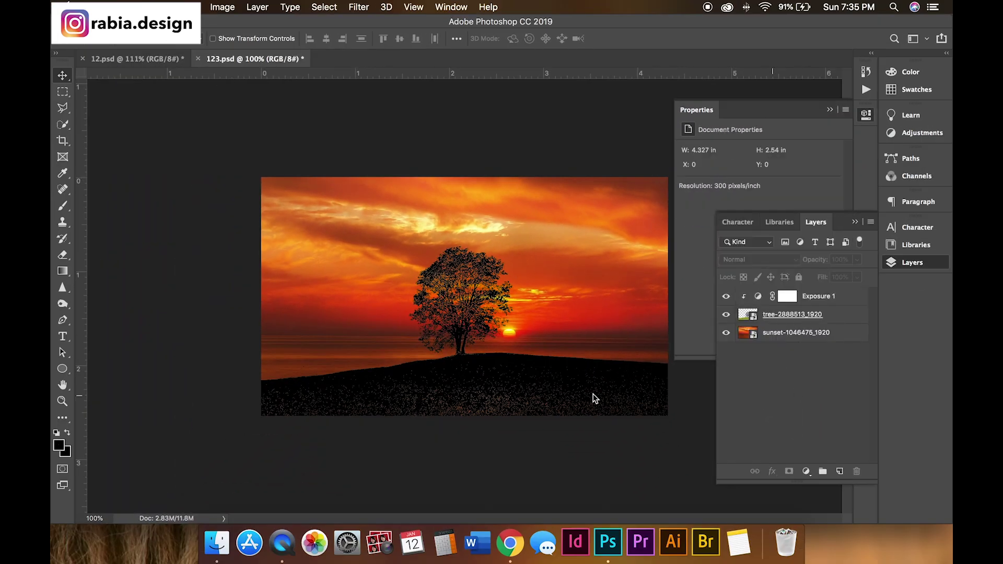
{"action": "left_click", "coordinate": [826, 316]}
{"action": "right_click", "coordinate": [828, 316]}
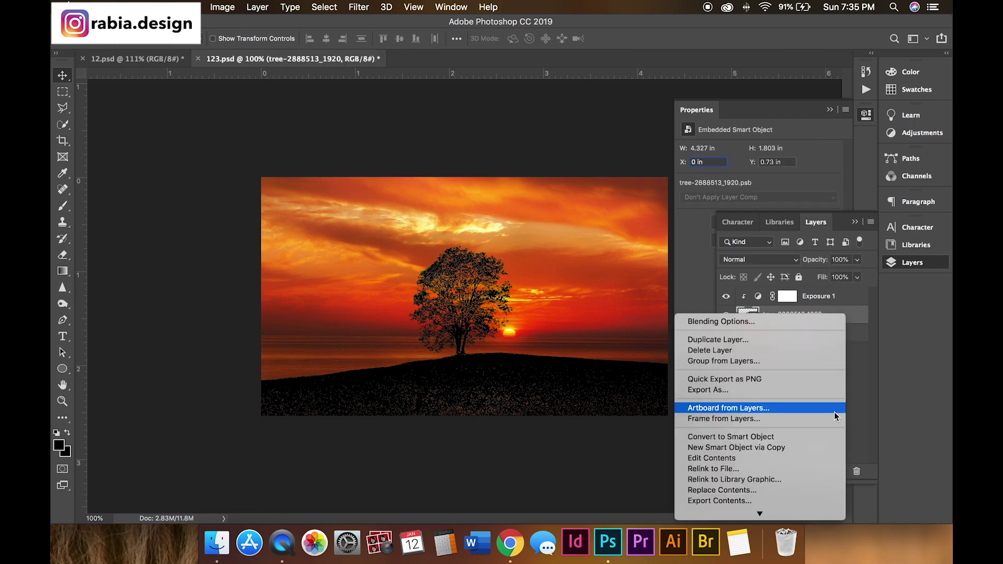
{"action": "scroll", "coordinate": [784, 407], "scroll_direction": "down", "scroll_amount": 3}
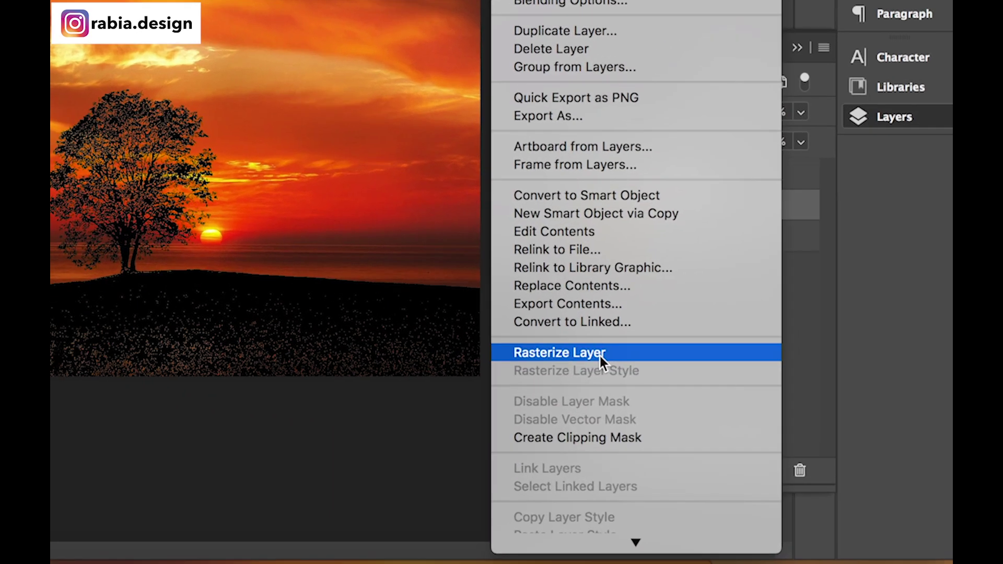
{"action": "left_click", "coordinate": [739, 402]}
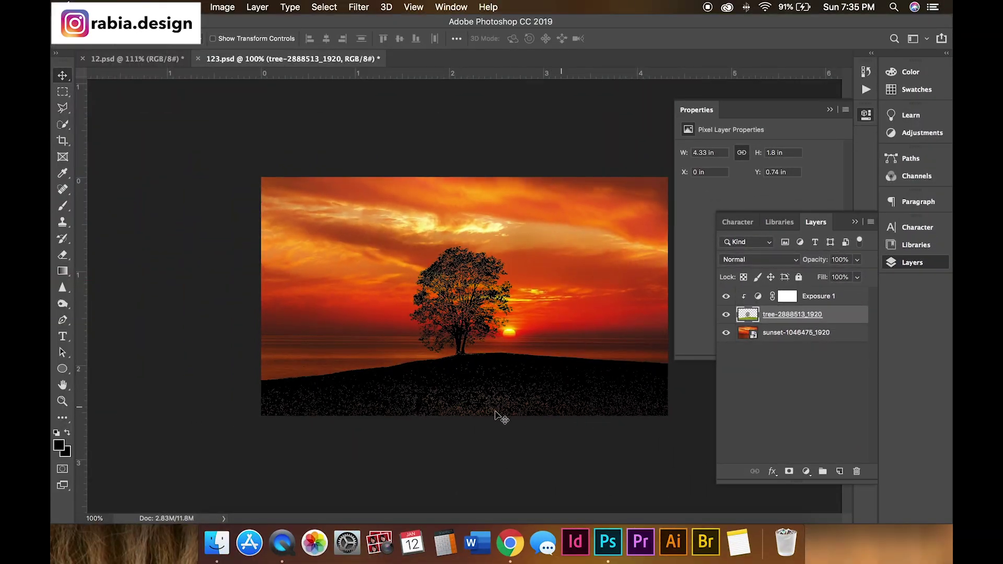
{"action": "left_click", "coordinate": [68, 206]}
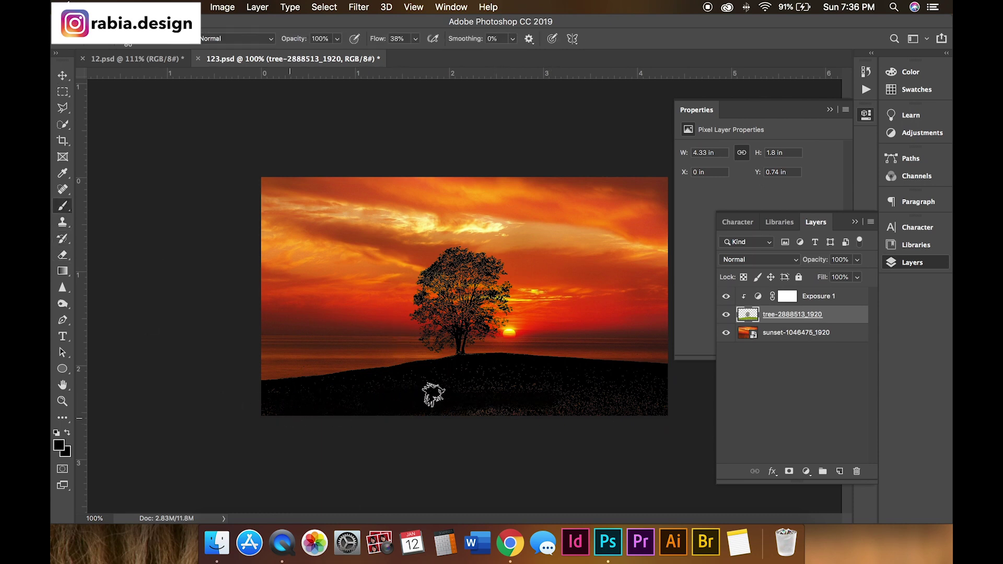
{"action": "mouse_move", "coordinate": [300, 402]}
{"action": "left_mouse_down"}
{"action": "mouse_move", "coordinate": [647, 392]}
{"action": "mouse_move", "coordinate": [679, 416]}
{"action": "mouse_move", "coordinate": [600, 400]}
{"action": "mouse_move", "coordinate": [663, 379]}
{"action": "left_mouse_up"}
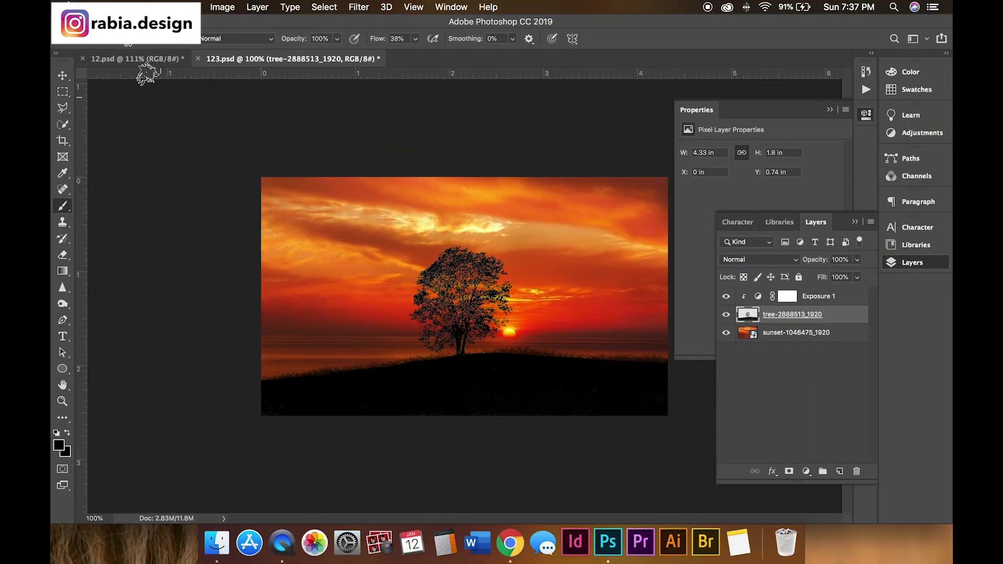
{"action": "left_click", "coordinate": [133, 58]}
{"action": "left_click", "coordinate": [726, 295]}
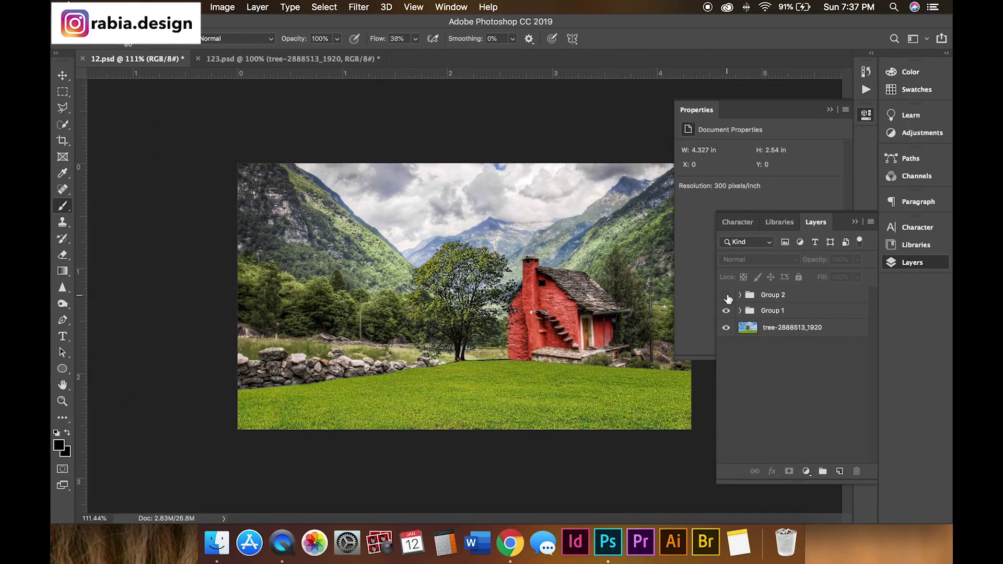
{"action": "left_click", "coordinate": [726, 295]}
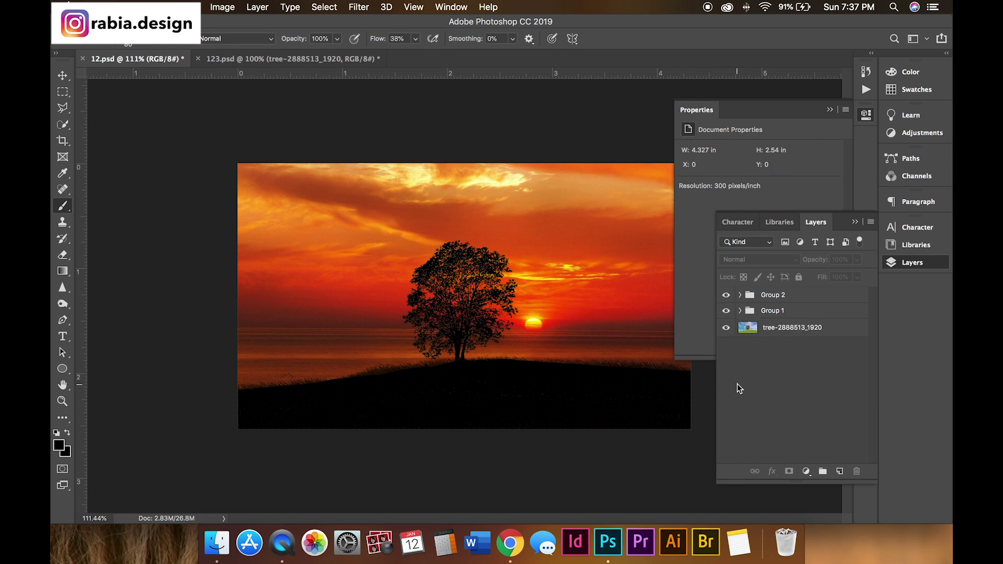
{"action": "left_click", "coordinate": [274, 60]}
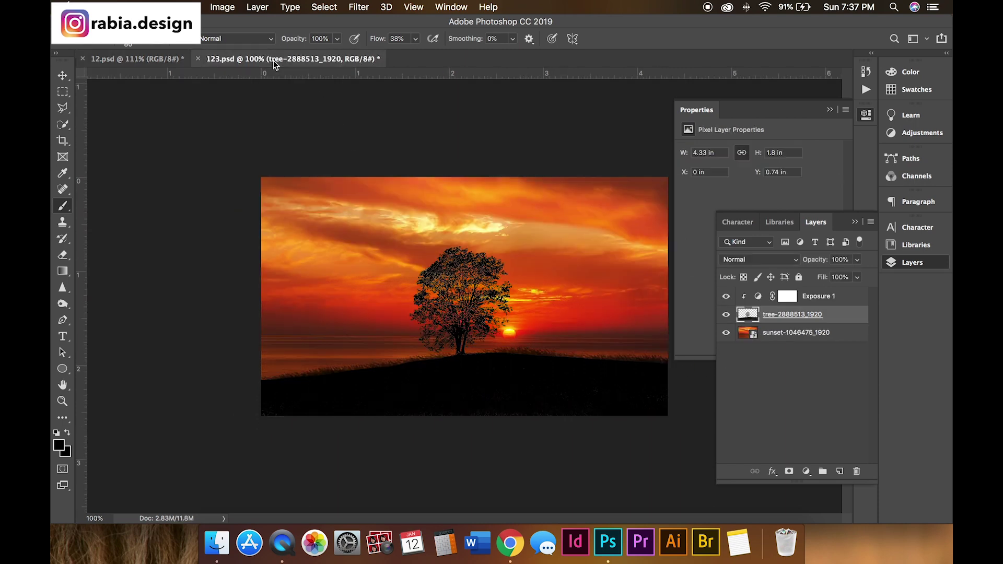